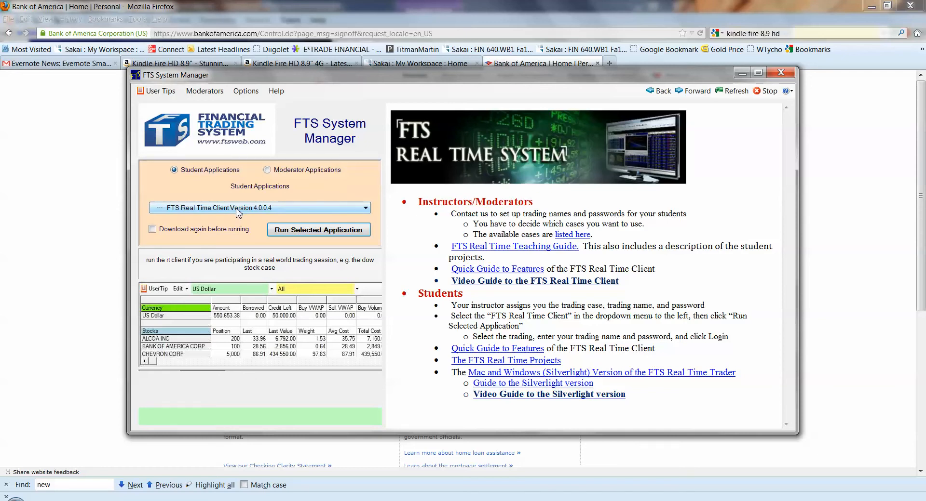
Run the FTS Real Time Client and open its Valuation Tutor page
{"action": "left_click", "coordinate": [283, 230]}
{"action": "left_click", "coordinate": [508, 297]}
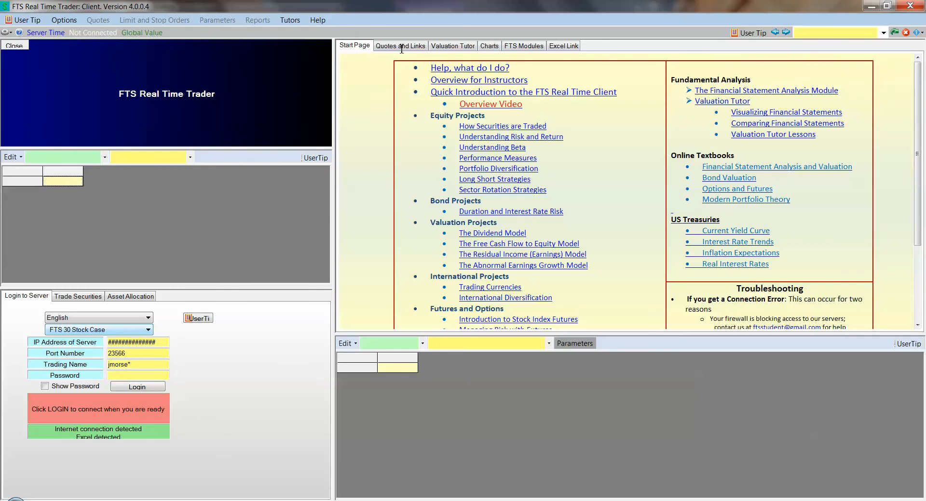
{"action": "left_click", "coordinate": [452, 48]}
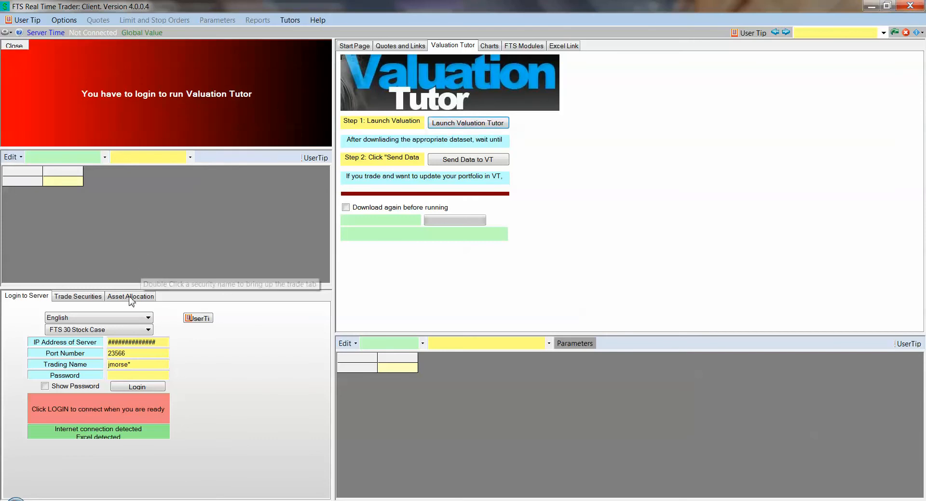
Log in to the FTS 30 Stock Case with the account password and minimize the Ticker Window
{"action": "left_click", "coordinate": [122, 376]}
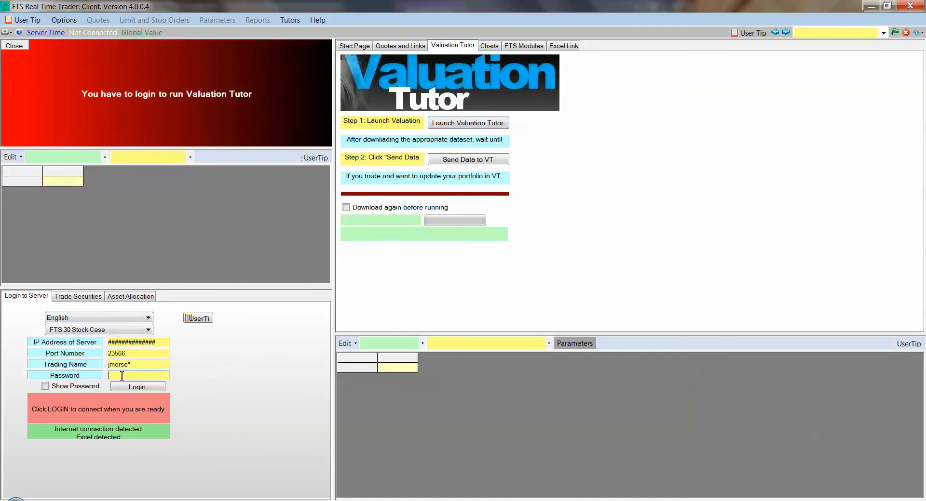
{"action": "type", "text": "#########"}
{"action": "key", "text": "Return"}
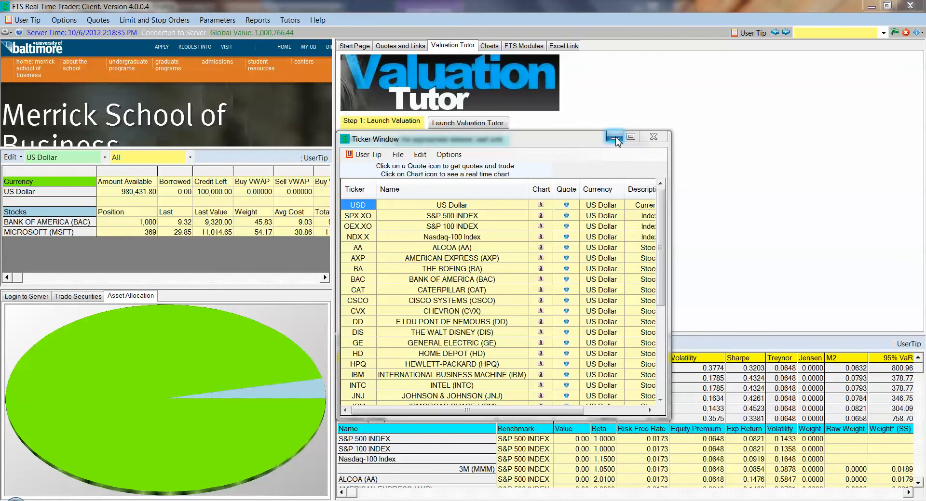
{"action": "left_click", "coordinate": [614, 138]}
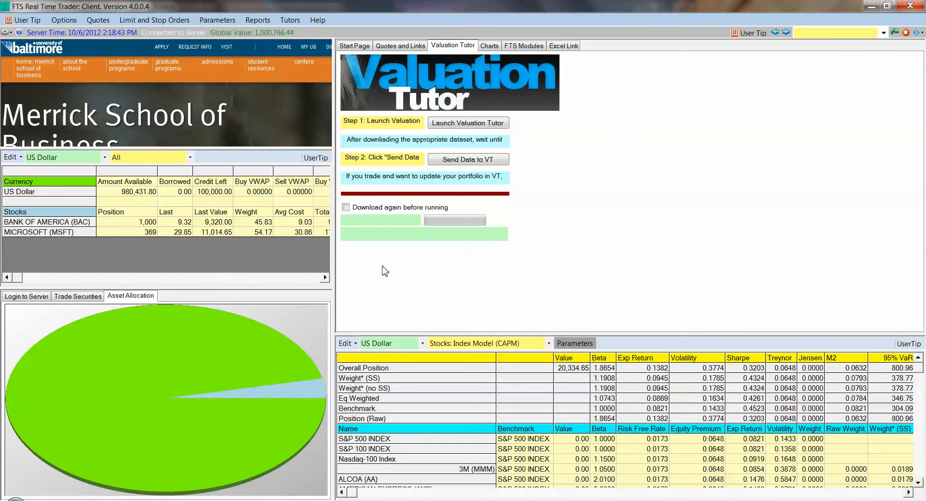
Widen the Valuation Tutor pane and launch Valuation Tutor with its Intrinsic Value Models
{"action": "left_click_drag", "start_coordinate": [336, 266], "coordinate": [258, 269]}
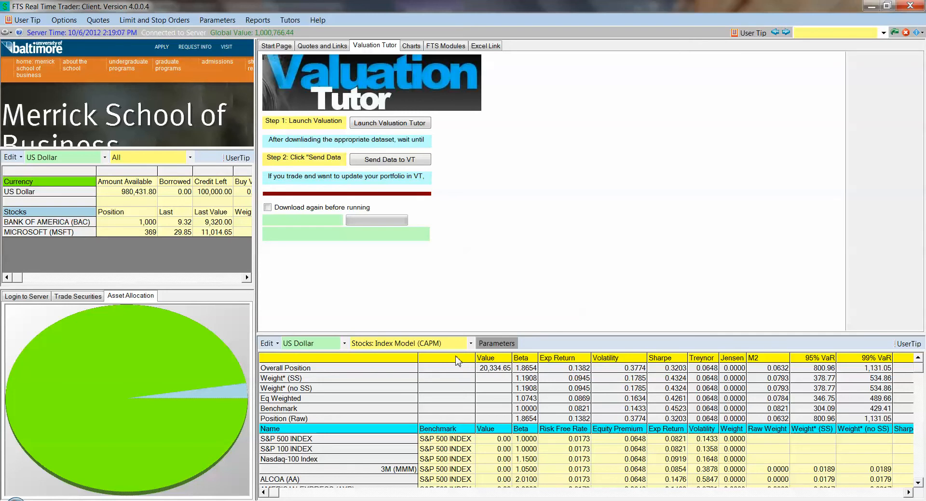
{"action": "left_click", "coordinate": [404, 127]}
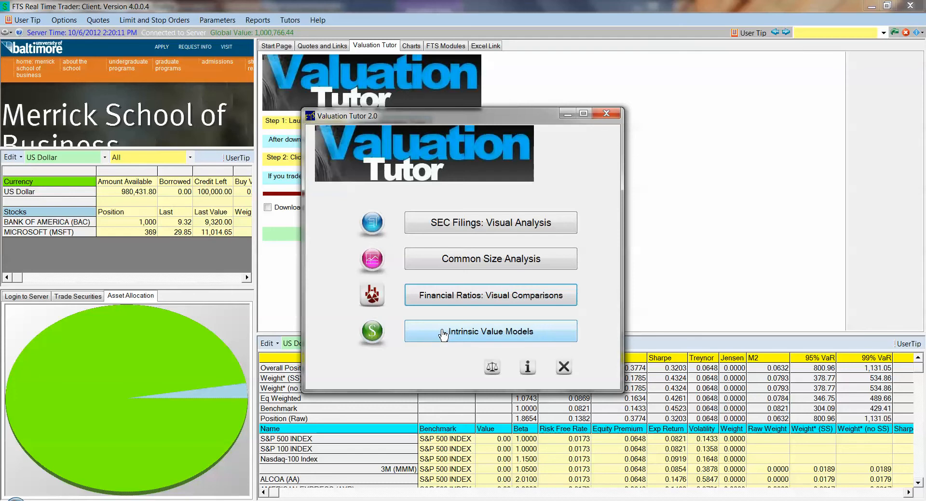
{"action": "left_click", "coordinate": [443, 332]}
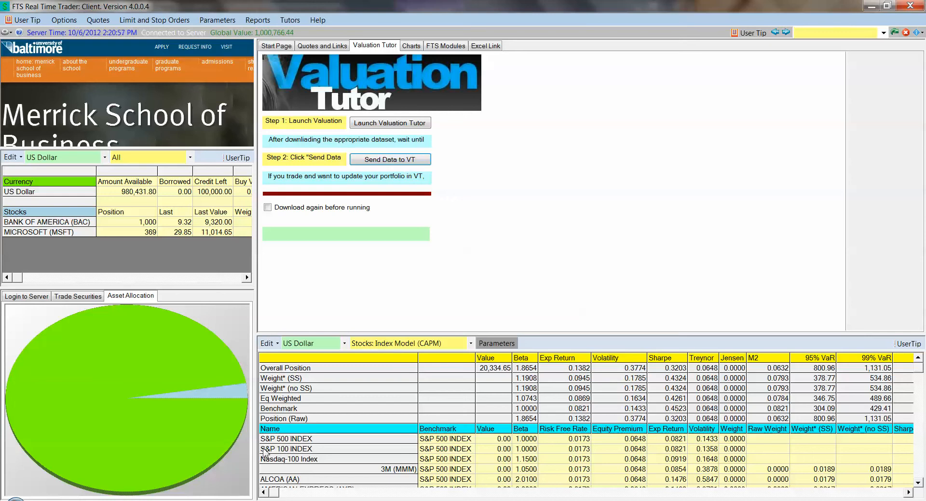
Switch to the FTS Valuation Tutor window and download the current FTS dataset
{"action": "left_click", "coordinate": [303, 467]}
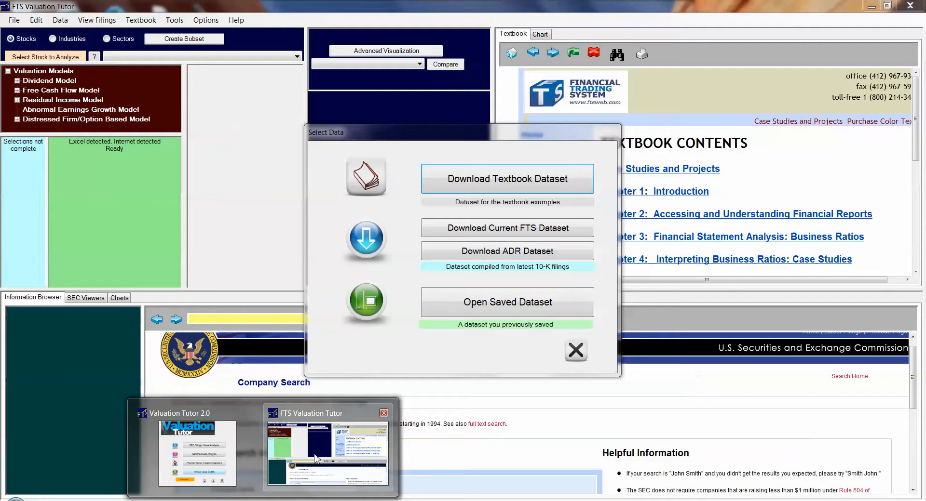
{"action": "left_click", "coordinate": [303, 469]}
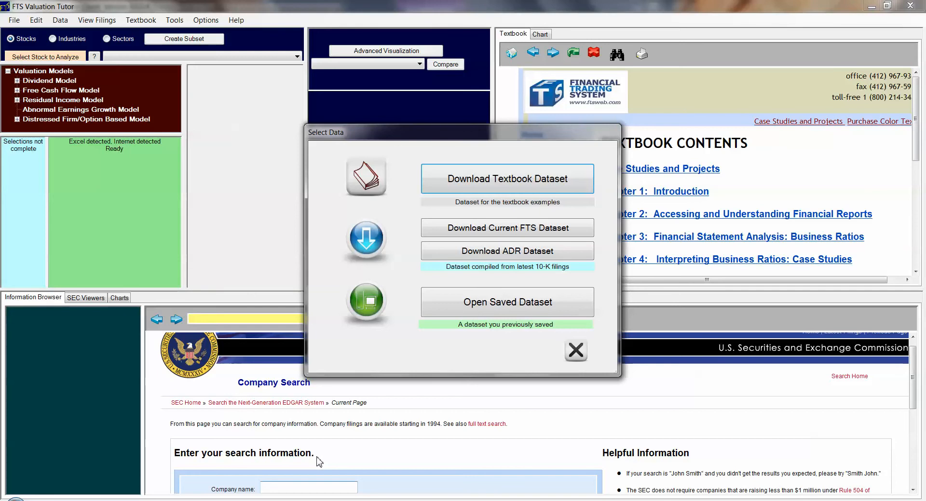
{"action": "mouse_move", "coordinate": [263, 500]}
{"action": "left_click", "coordinate": [501, 230]}
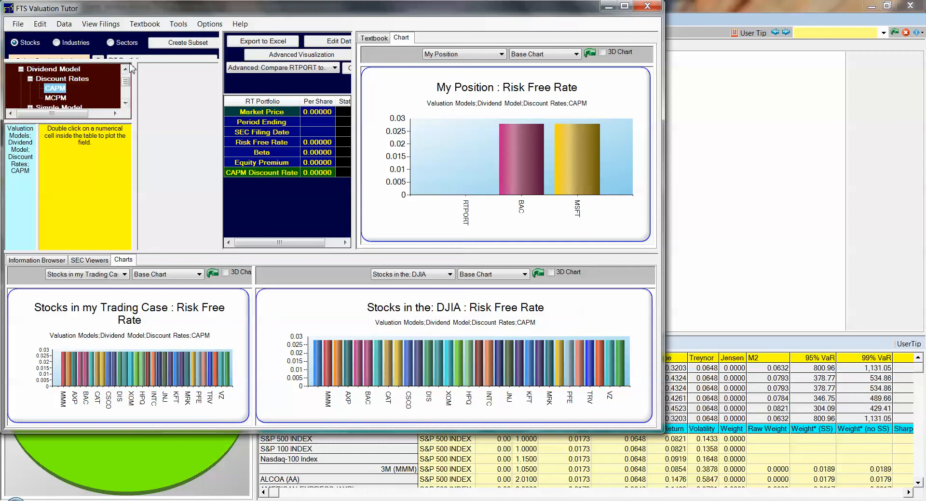
Enlarge the stock selection area, find ticker msft, select MICROSOFT (MSFT) for analysis, and widen its valuation table pane
{"action": "left_click_drag", "start_coordinate": [126, 68], "coordinate": [128, 109]}
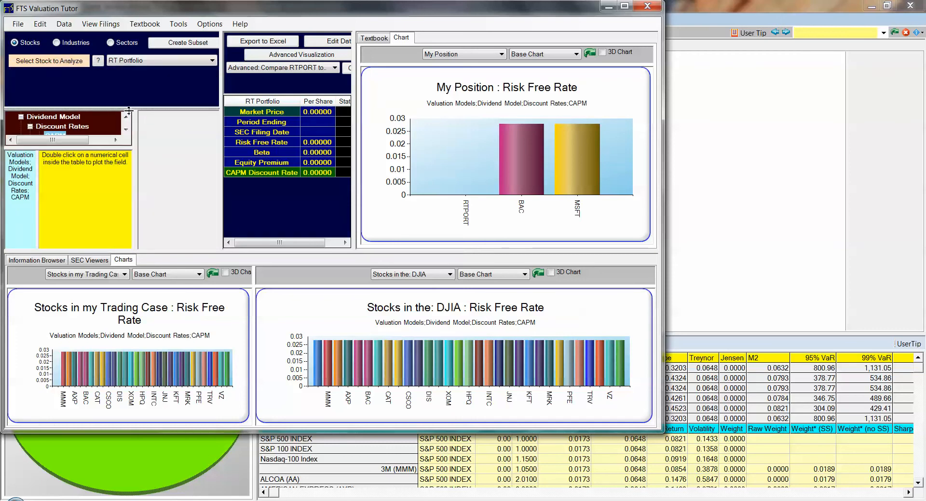
{"action": "left_click", "coordinate": [74, 65]}
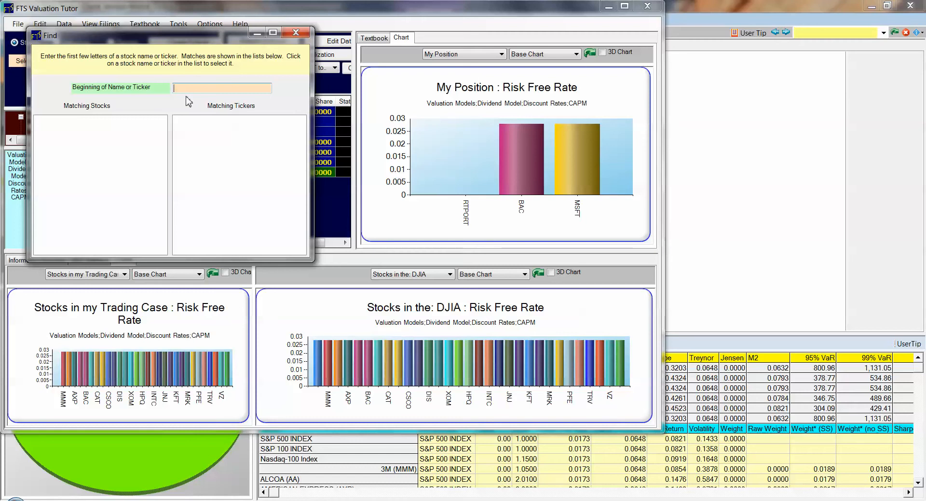
{"action": "type", "text": "msft"}
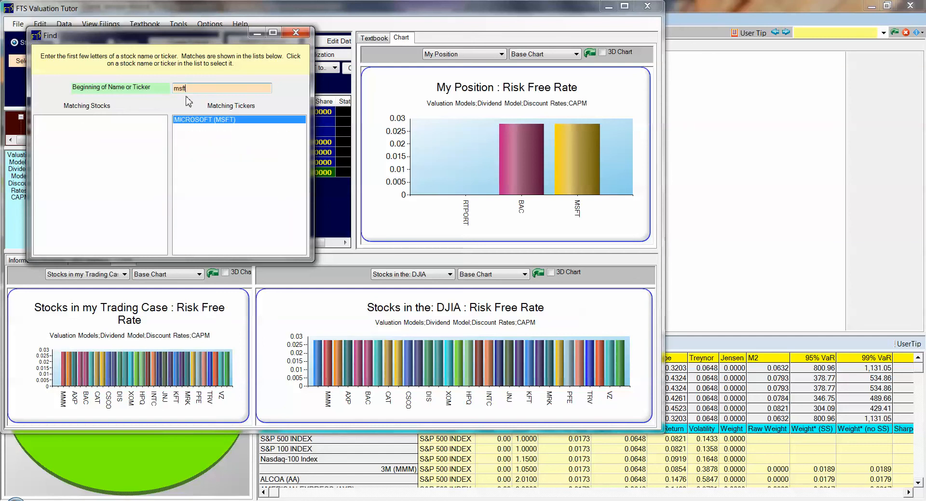
{"action": "left_click", "coordinate": [201, 121]}
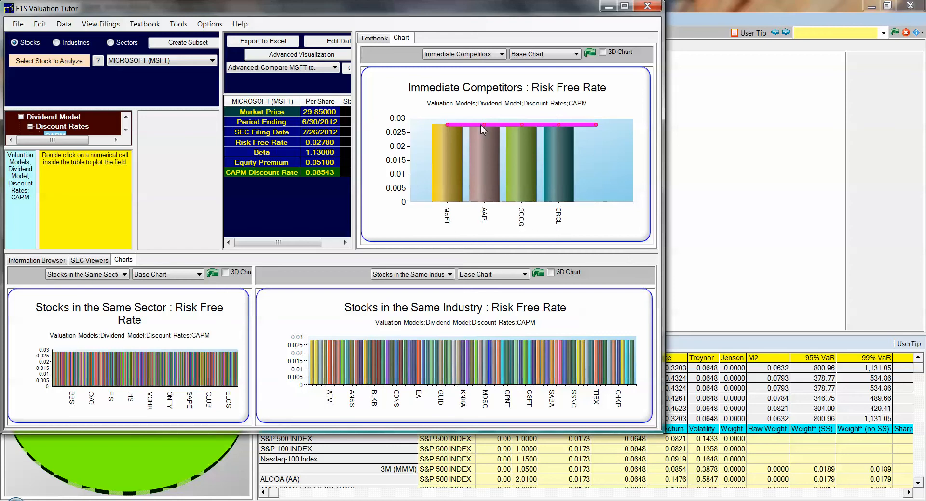
{"action": "mouse_move", "coordinate": [481, 126]}
{"action": "mouse_move", "coordinate": [573, 134]}
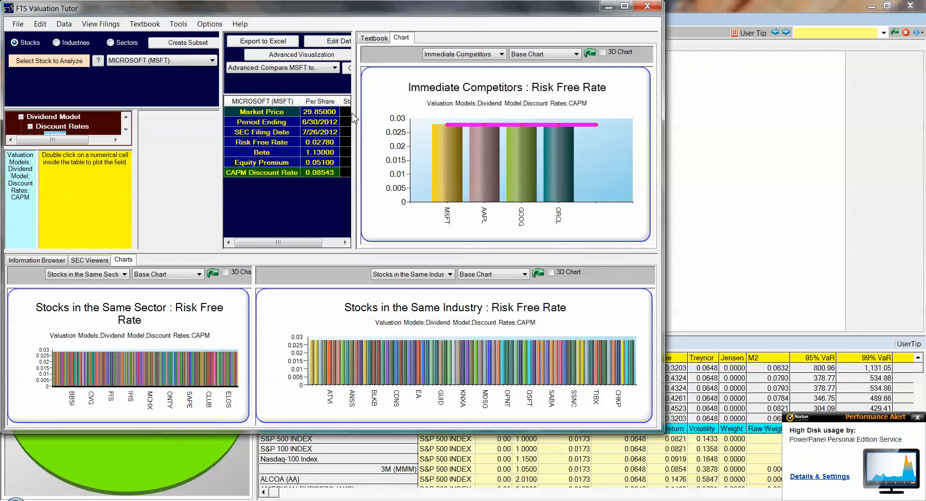
{"action": "left_click_drag", "start_coordinate": [352, 117], "coordinate": [385, 125]}
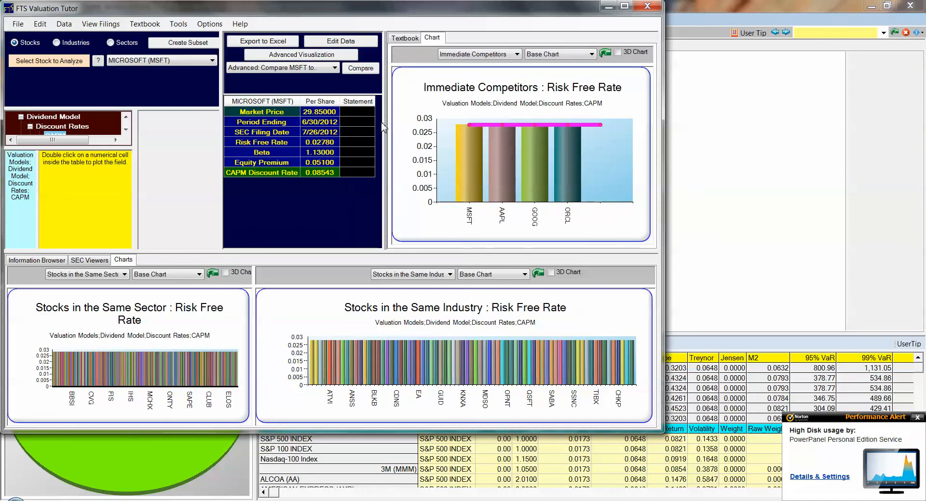
Set Microsoft's equity premium to 0.061 in the CAPM data and close the data editor
{"action": "left_click", "coordinate": [348, 42]}
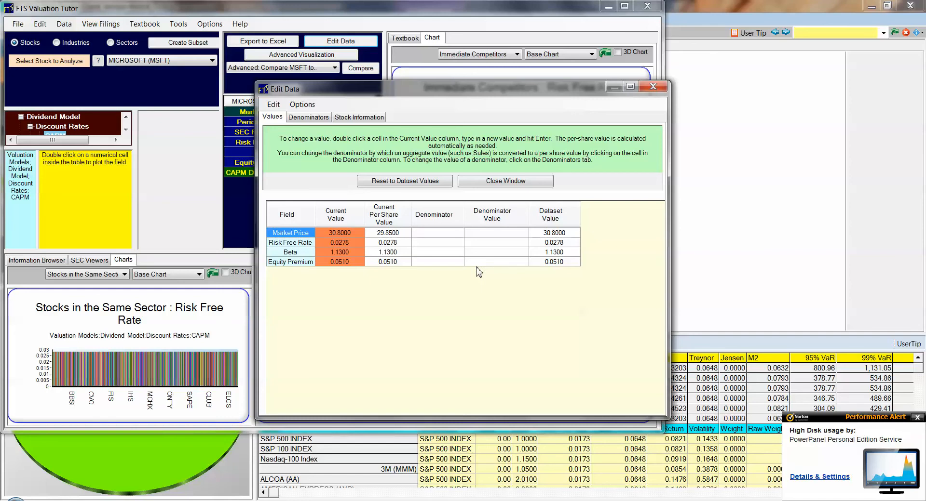
{"action": "left_click", "coordinate": [347, 263]}
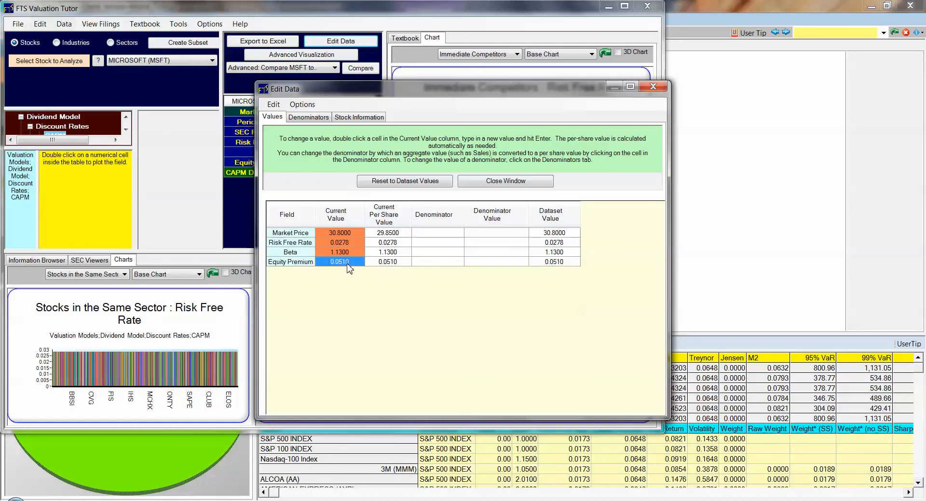
{"action": "double_click", "coordinate": [348, 263]}
{"action": "key", "text": "BackSpace"}
{"action": "type", "text": "6"}
{"action": "left_click", "coordinate": [347, 122]}
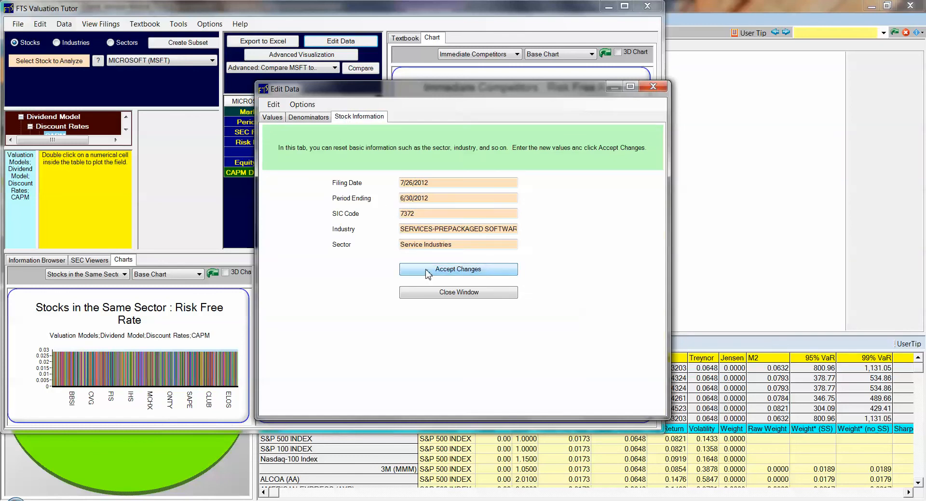
{"action": "left_click", "coordinate": [438, 292]}
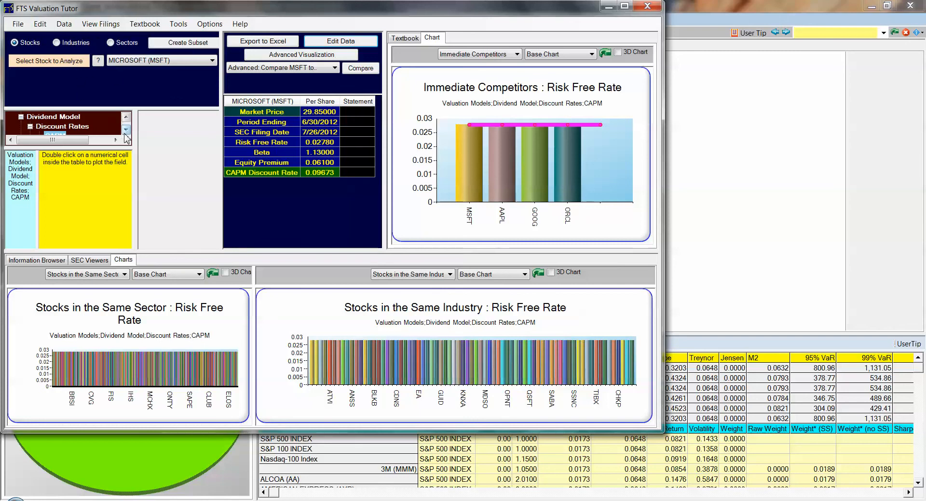
Enlarge the valuation models tree, open the 1 Stage simple dividend model, and move its calculation window off the valuation table
{"action": "left_click_drag", "start_coordinate": [110, 148], "coordinate": [111, 235]}
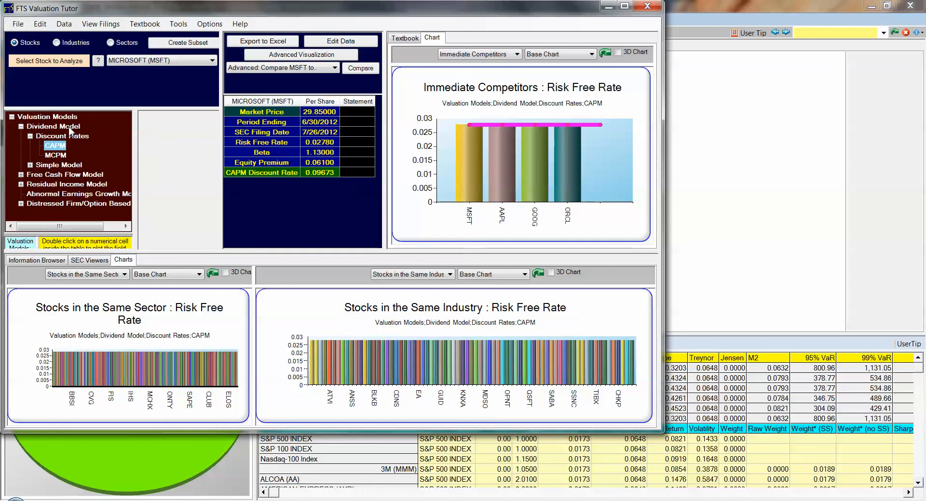
{"action": "left_click", "coordinate": [29, 165]}
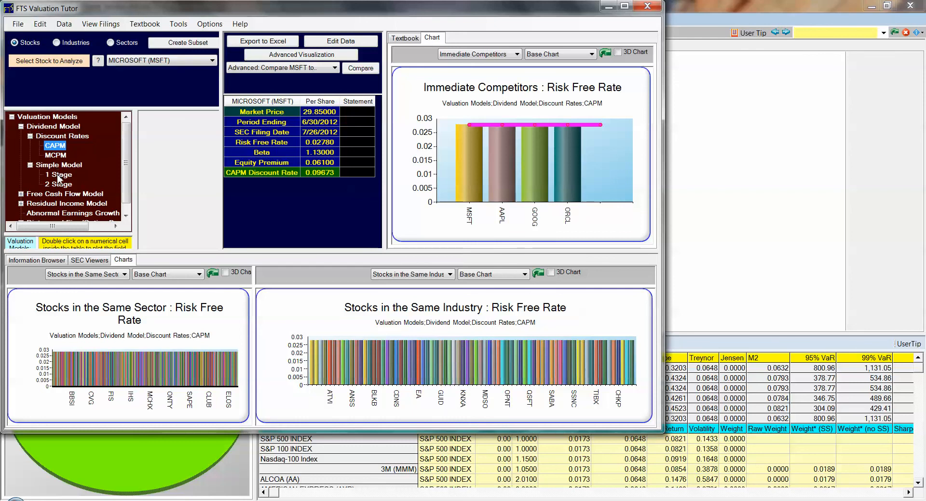
{"action": "double_click", "coordinate": [59, 175]}
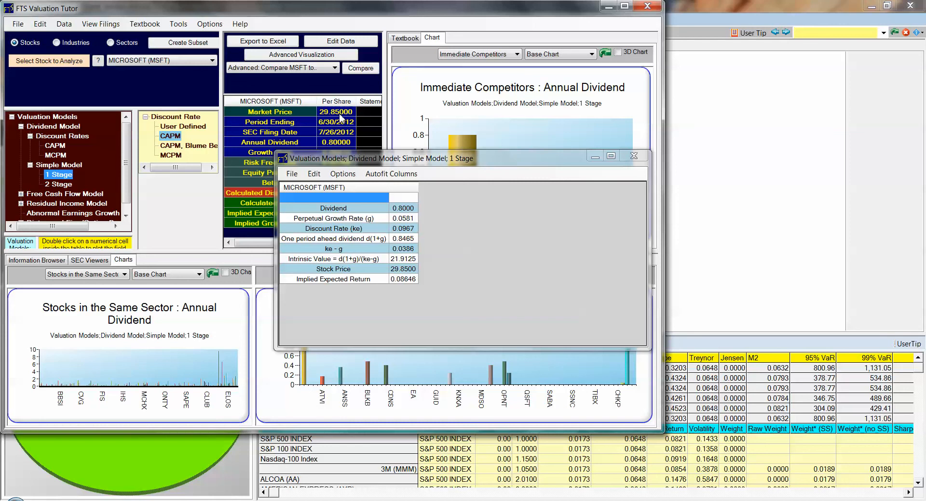
{"action": "left_click_drag", "start_coordinate": [335, 158], "coordinate": [419, 252]}
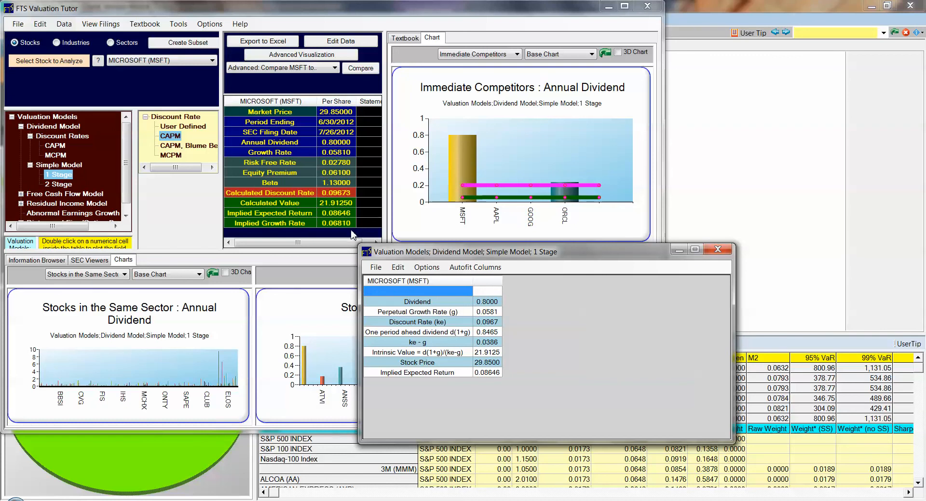
Set Microsoft's equity premium to 0.051 in the 1 Stage model data and close the data editor
{"action": "double_click", "coordinate": [334, 173]}
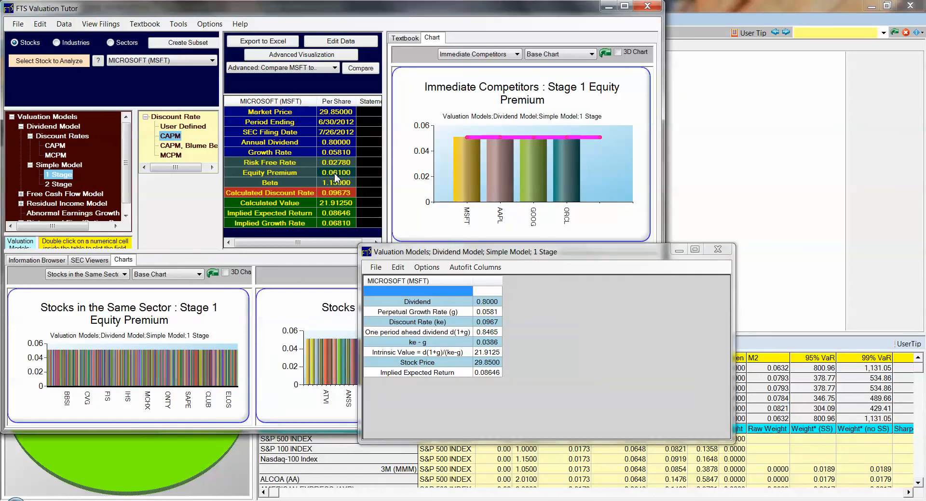
{"action": "left_click", "coordinate": [341, 42]}
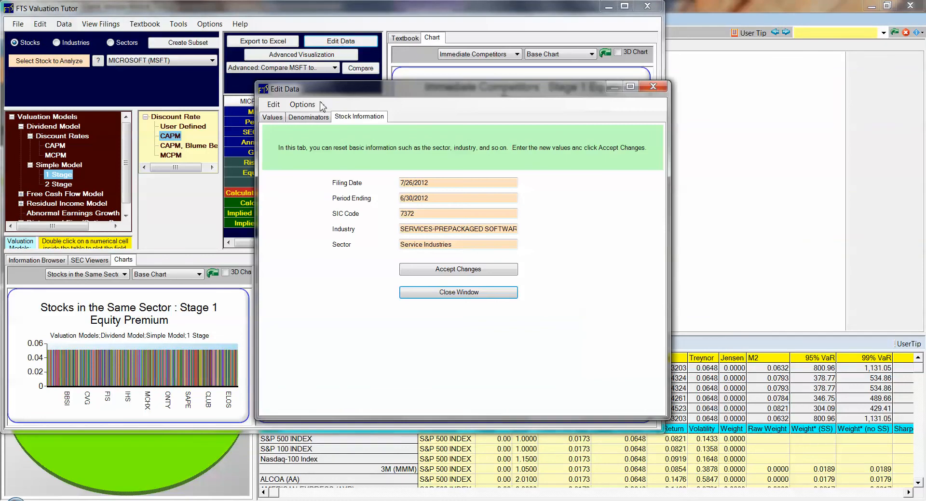
{"action": "left_click", "coordinate": [316, 117]}
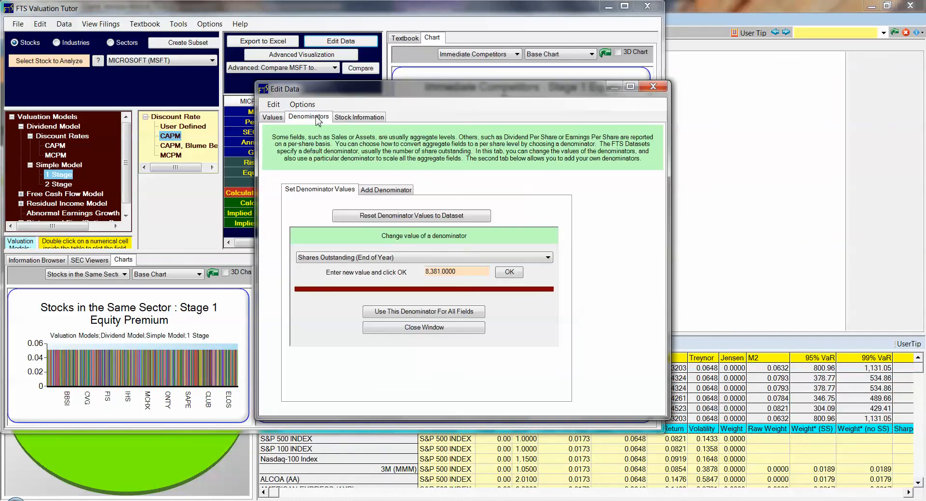
{"action": "left_click", "coordinate": [277, 118]}
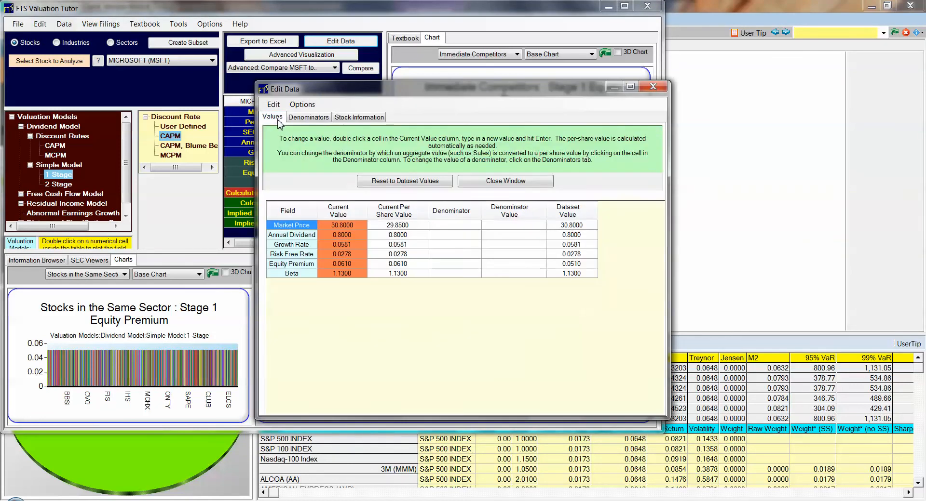
{"action": "left_click", "coordinate": [343, 264]}
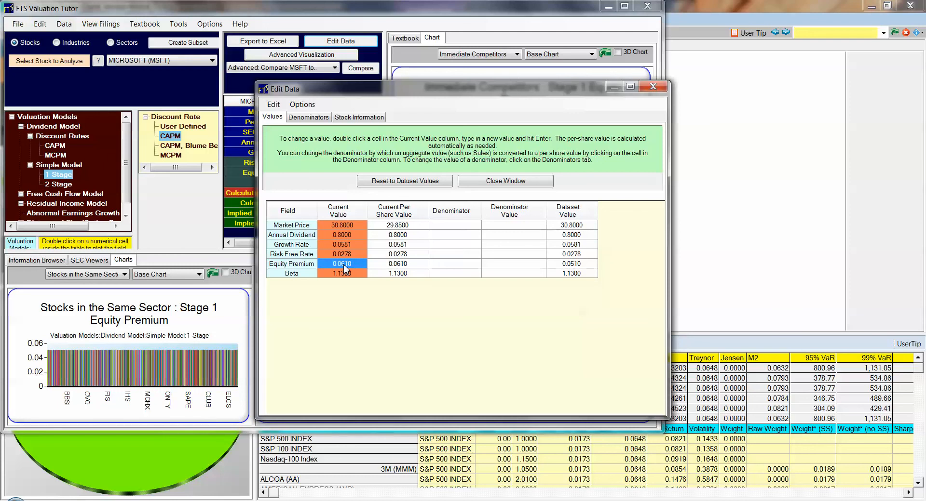
{"action": "left_click", "coordinate": [447, 270]}
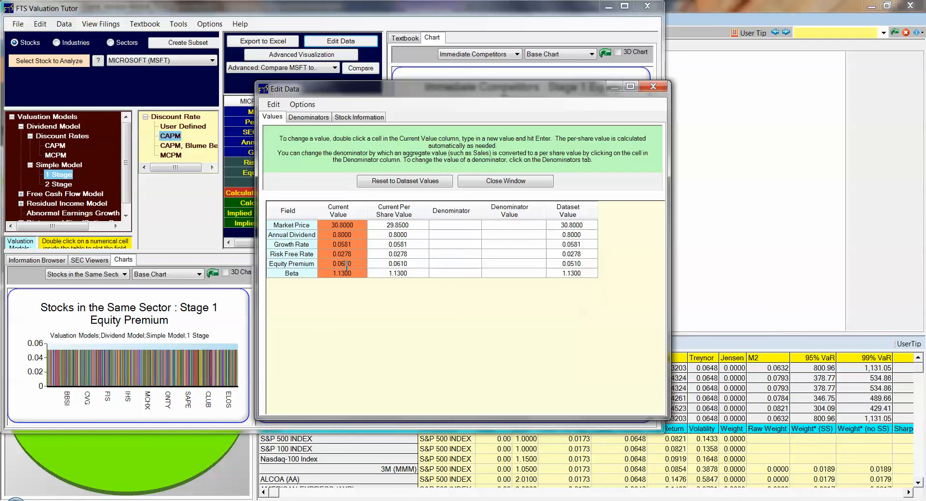
{"action": "key", "text": "BackSpace"}
{"action": "type", "text": "5"}
{"action": "left_click", "coordinate": [487, 183]}
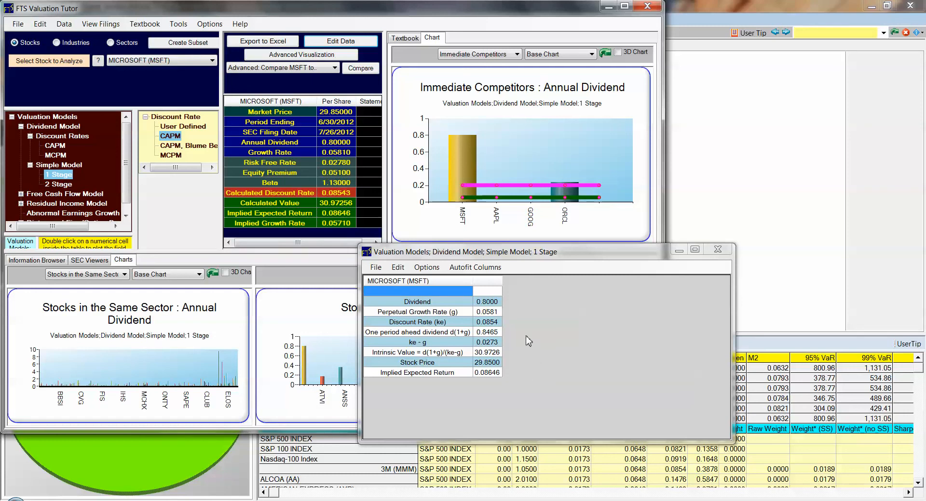
Set Microsoft's growth rate to 0.0881 in the 1 Stage model data and close the data editor
{"action": "left_click", "coordinate": [352, 43]}
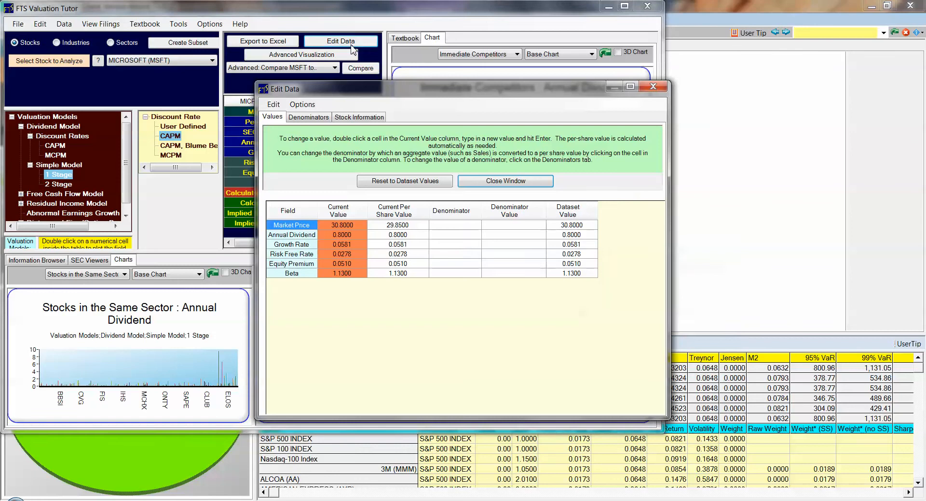
{"action": "left_click", "coordinate": [350, 246]}
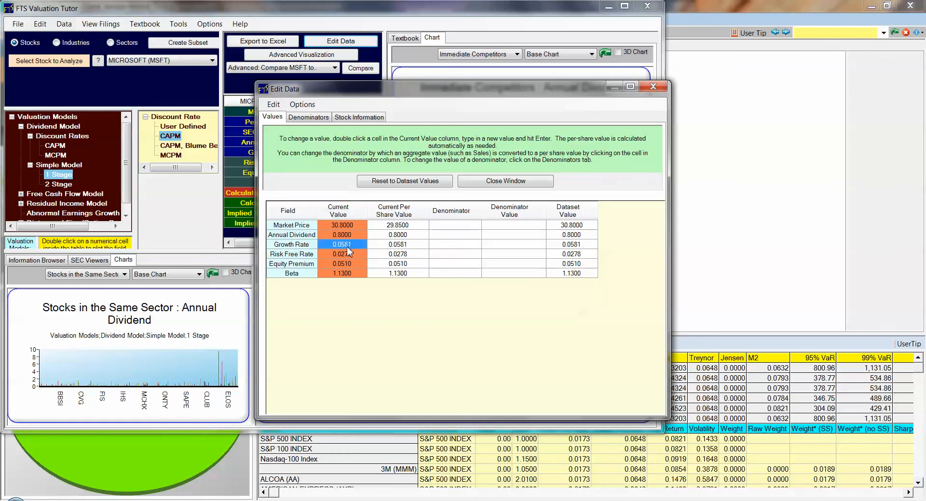
{"action": "left_click", "coordinate": [343, 245]}
{"action": "key", "text": "BackSpace"}
{"action": "type", "text": "8"}
{"action": "left_click", "coordinate": [472, 185]}
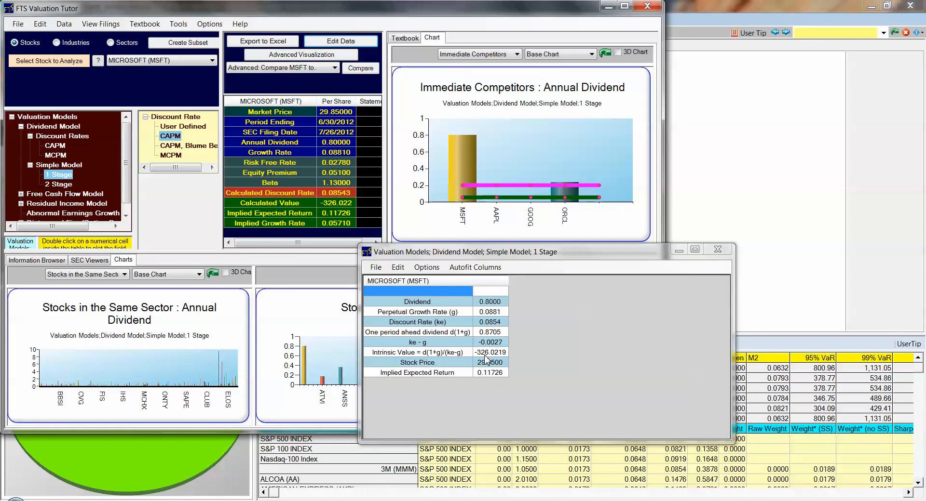
Set Microsoft's growth rate to 0.069 in the 1 Stage model data and close the data editor
{"action": "left_click", "coordinate": [359, 42]}
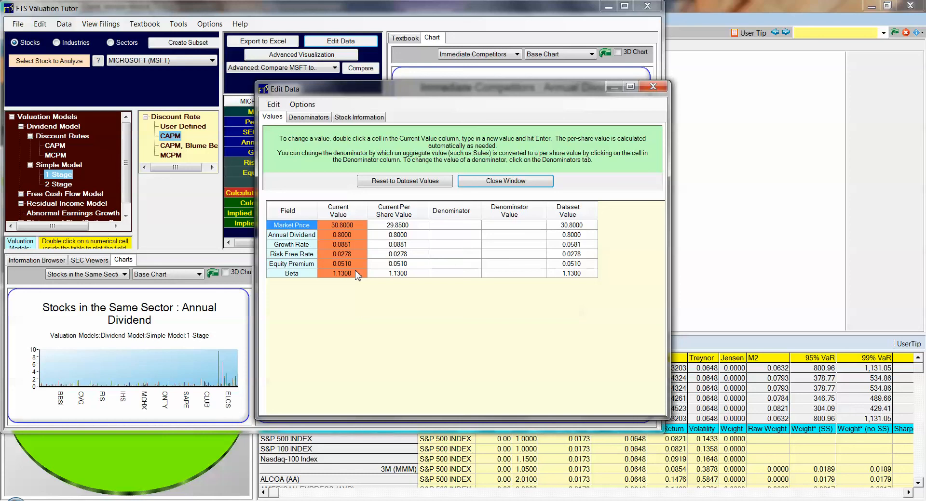
{"action": "double_click", "coordinate": [349, 245]}
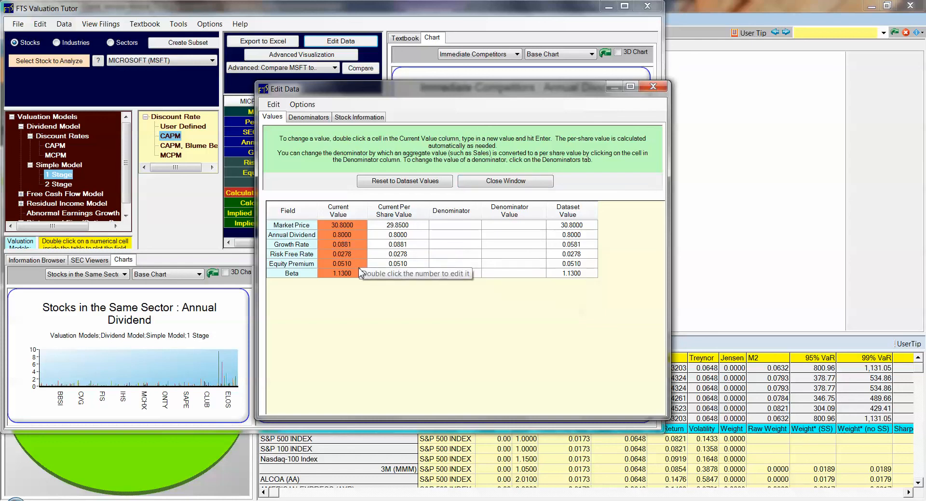
{"action": "key", "text": "BackSpace"}
{"action": "type", "text": "6"}
{"action": "key", "text": "Return"}
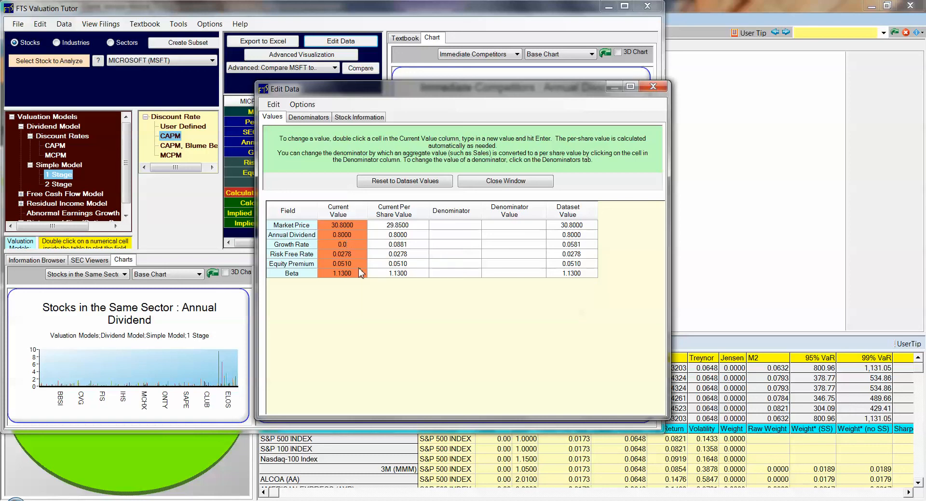
{"action": "type", "text": "69"}
{"action": "left_click", "coordinate": [494, 184]}
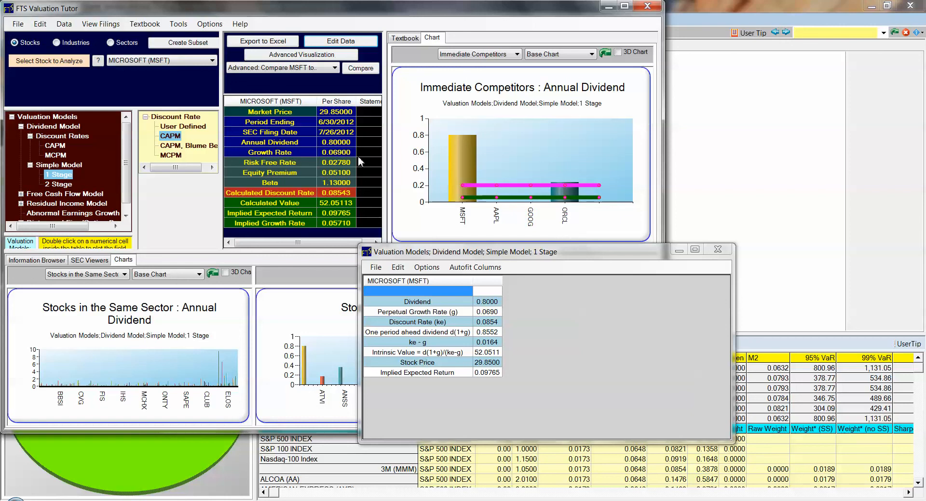
Set Microsoft's annual dividend to 1.00 in the 1 Stage model data and close the data editor
{"action": "mouse_move", "coordinate": [305, 159]}
{"action": "mouse_move", "coordinate": [286, 177]}
{"action": "left_click", "coordinate": [333, 47]}
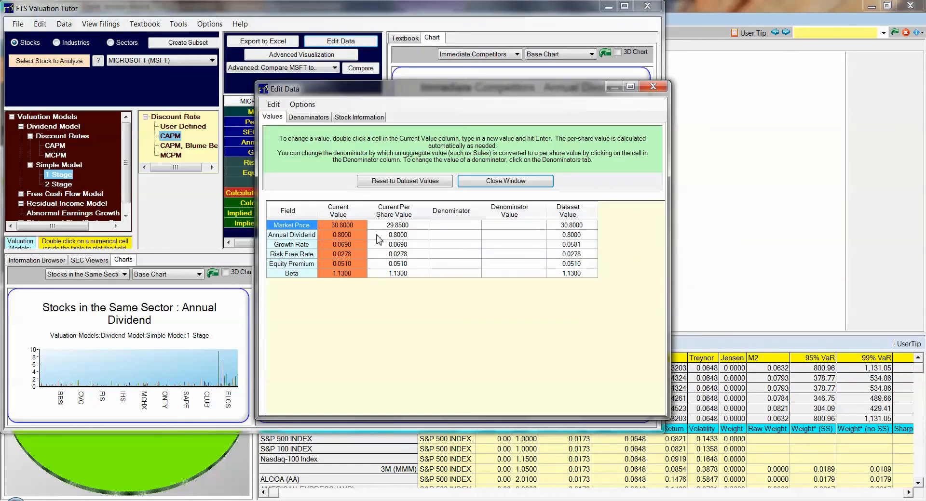
{"action": "double_click", "coordinate": [341, 236]}
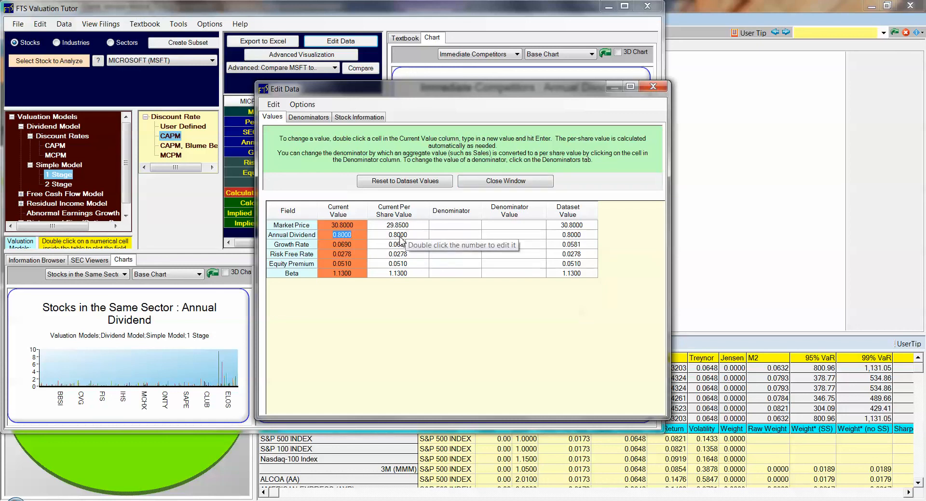
{"action": "key", "text": "BackSpace"}
{"action": "type", "text": "1.00"}
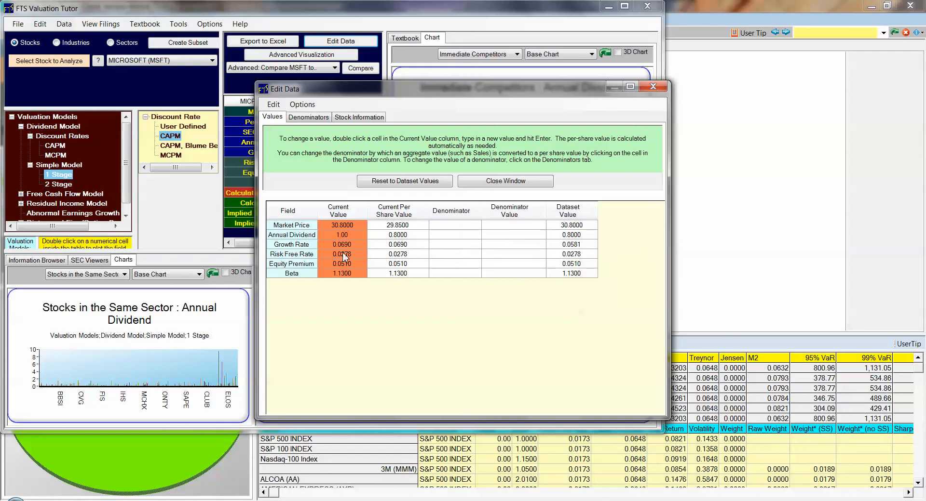
{"action": "left_click", "coordinate": [498, 185]}
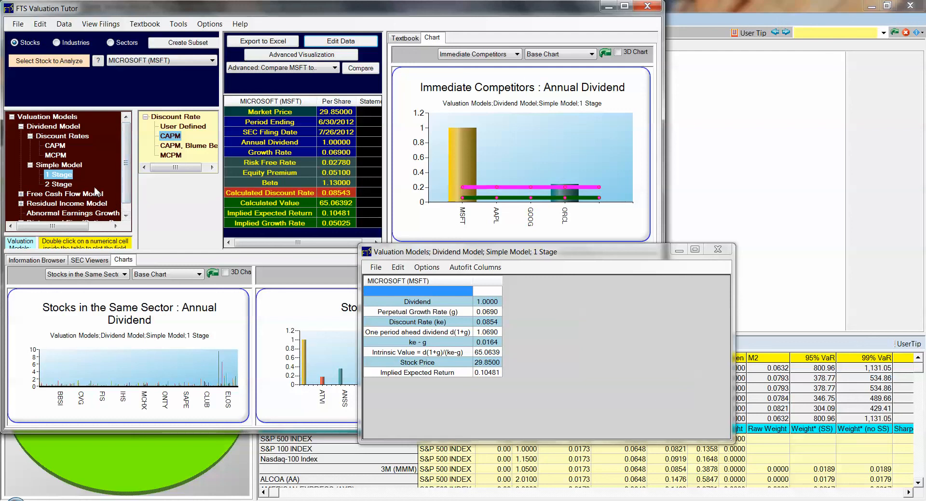
Open the 2 Stage simple dividend model, then expand the Free Cash Flow and Basic FCFE models to review the remaining valuation models
{"action": "left_click", "coordinate": [68, 184]}
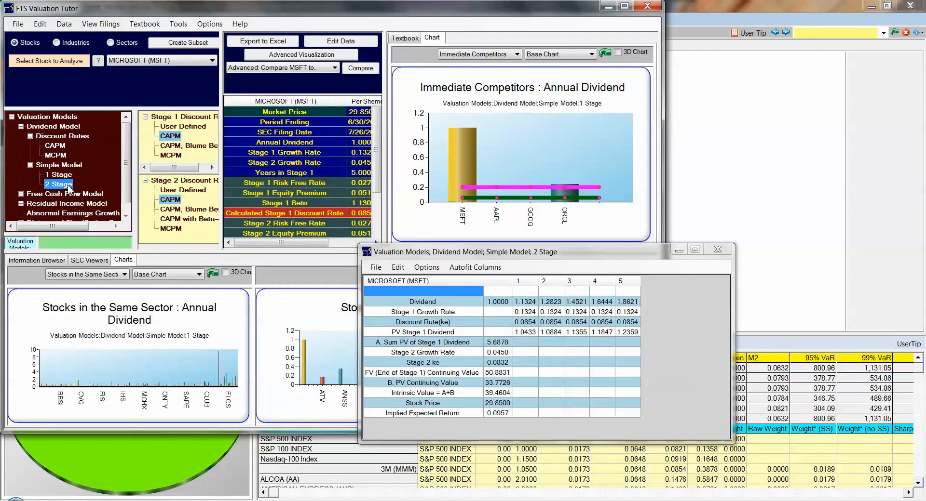
{"action": "left_click", "coordinate": [21, 195]}
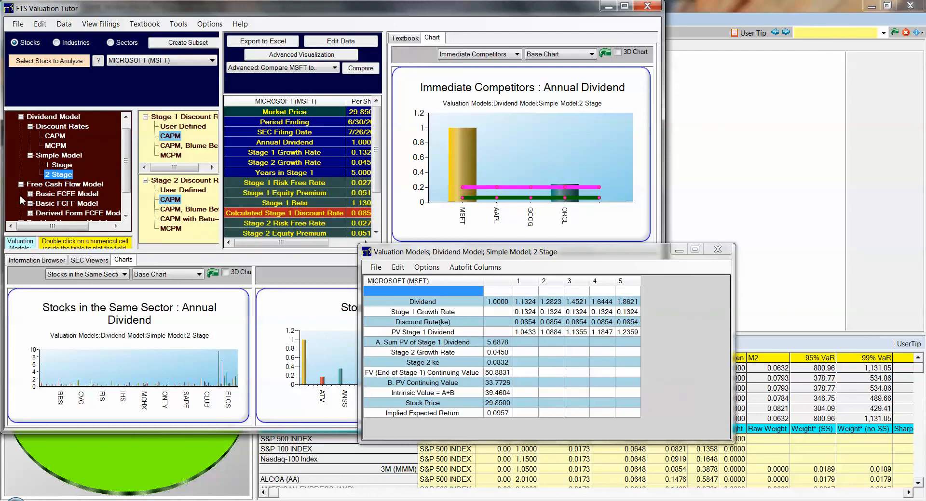
{"action": "left_click", "coordinate": [29, 194]}
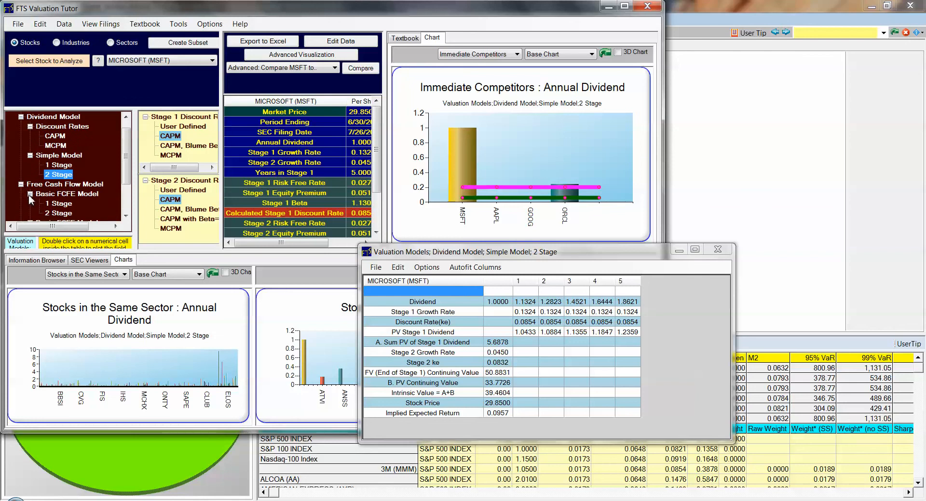
{"action": "left_click", "coordinate": [127, 217]}
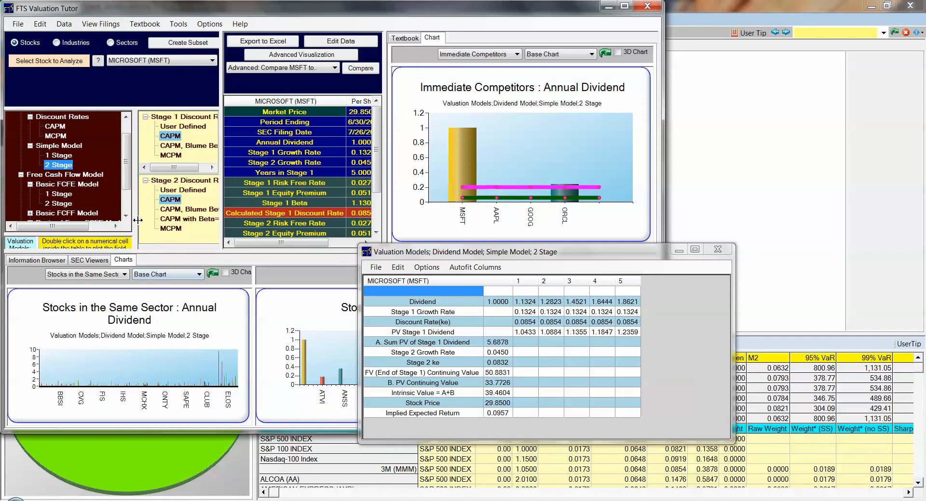
{"action": "left_click", "coordinate": [126, 217]}
{"action": "left_click", "coordinate": [127, 217]}
{"action": "left_click", "coordinate": [127, 217]}
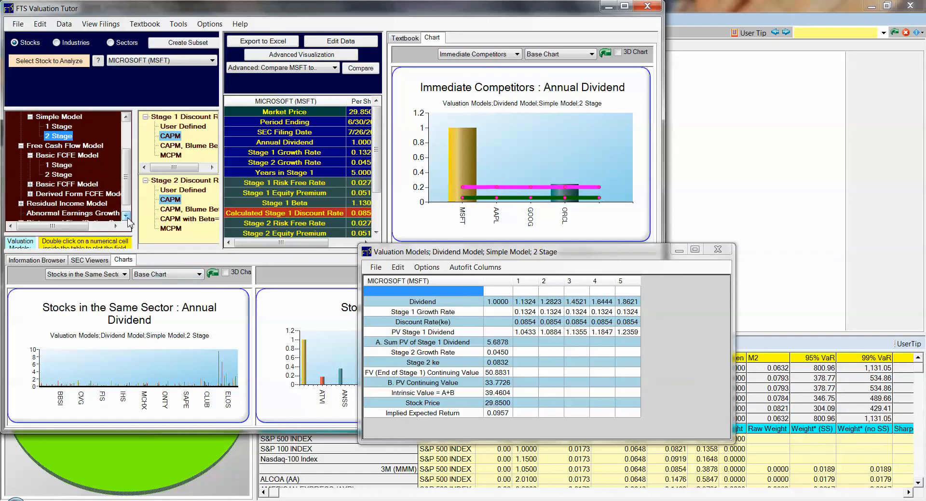
{"action": "left_click", "coordinate": [127, 217]}
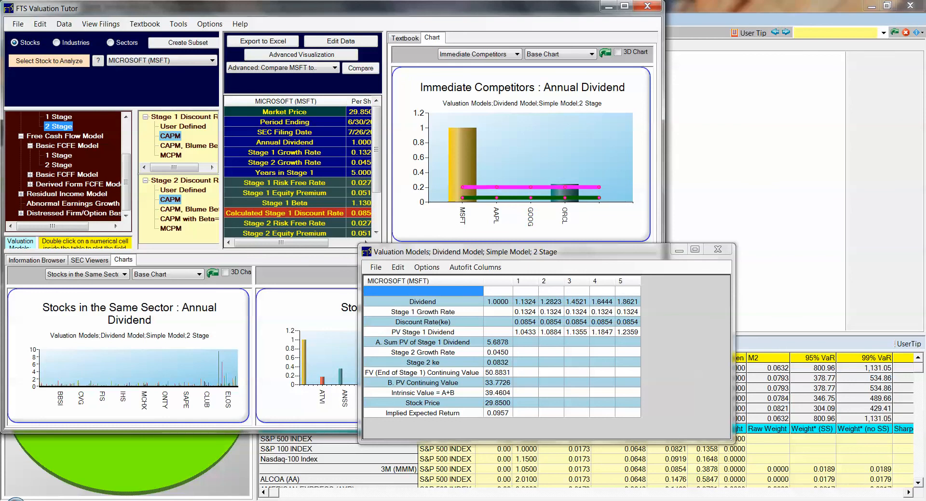
Bring up the running applications in Windows Task Manager and switch to Snagit
{"action": "left_click", "coordinate": [239, 500]}
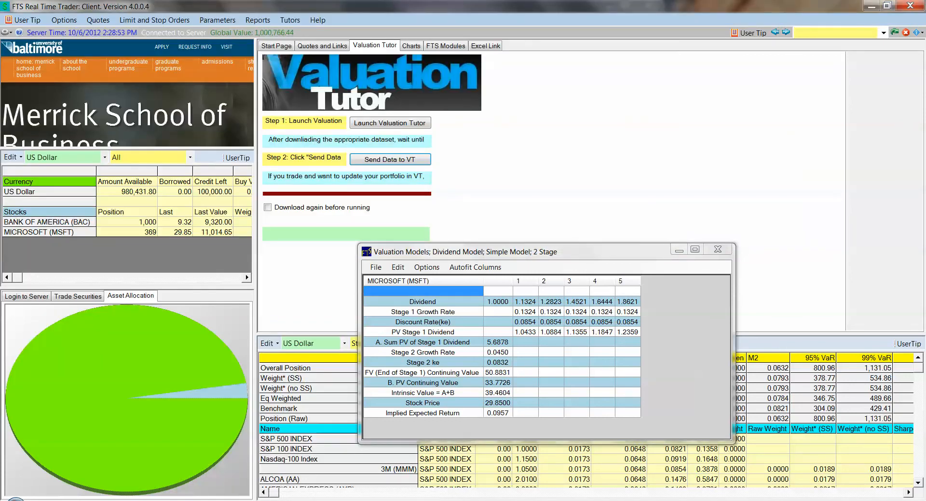
{"action": "mouse_move", "coordinate": [214, 500]}
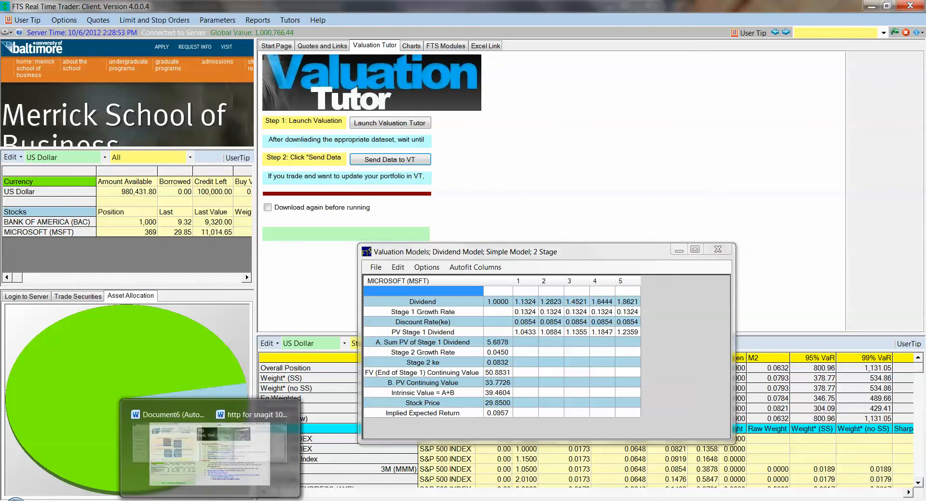
{"action": "left_click", "coordinate": [226, 500]}
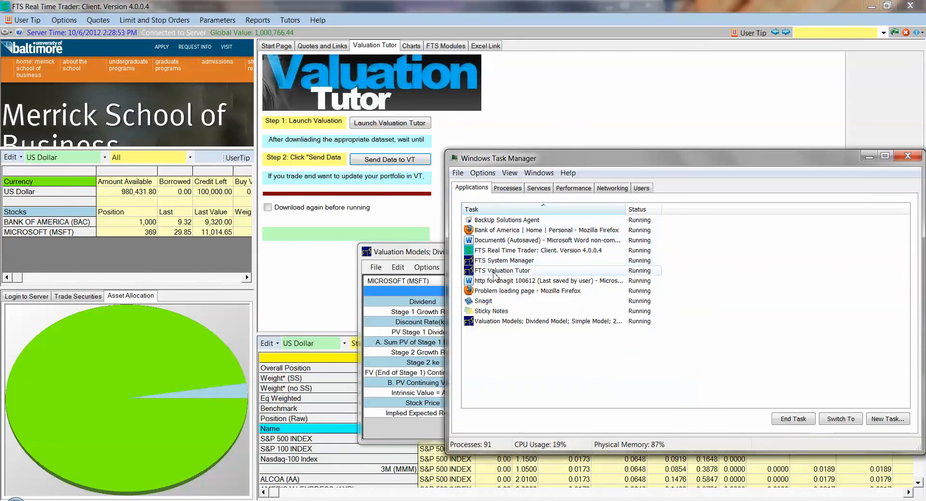
{"action": "left_click", "coordinate": [485, 301]}
{"action": "left_click", "coordinate": [503, 321]}
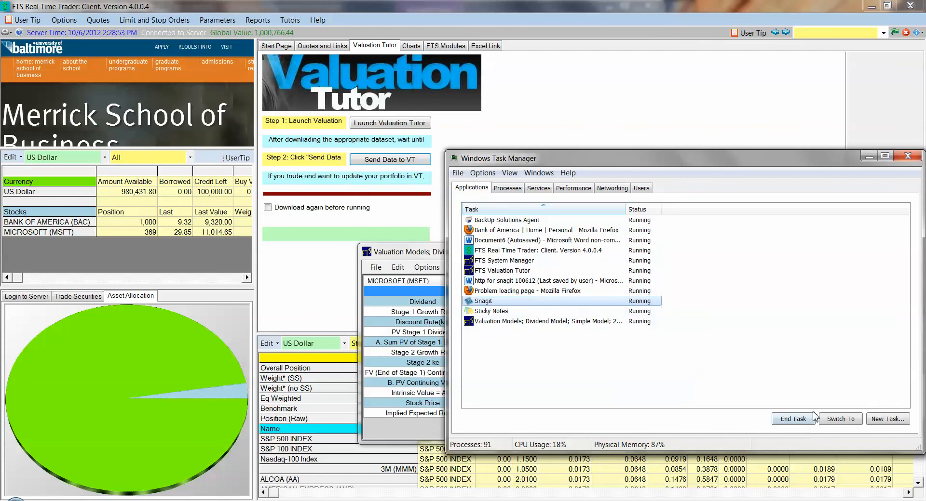
{"action": "left_click", "coordinate": [841, 419]}
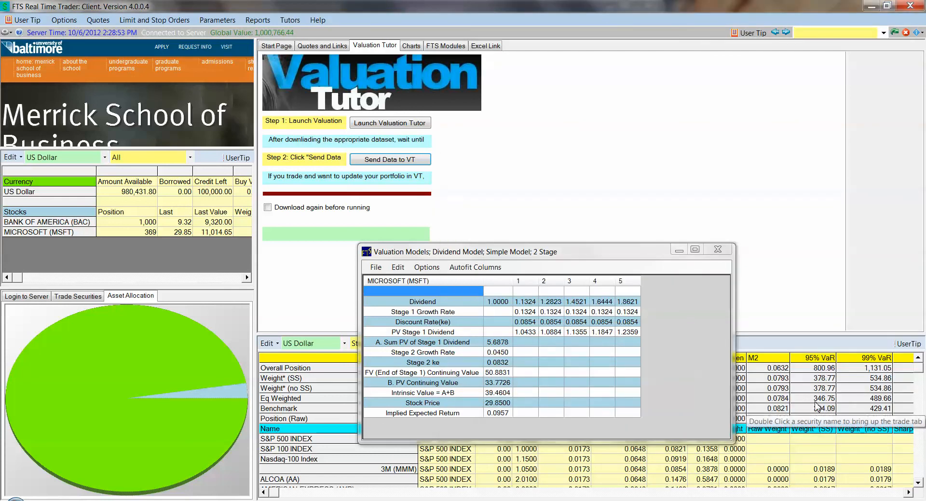